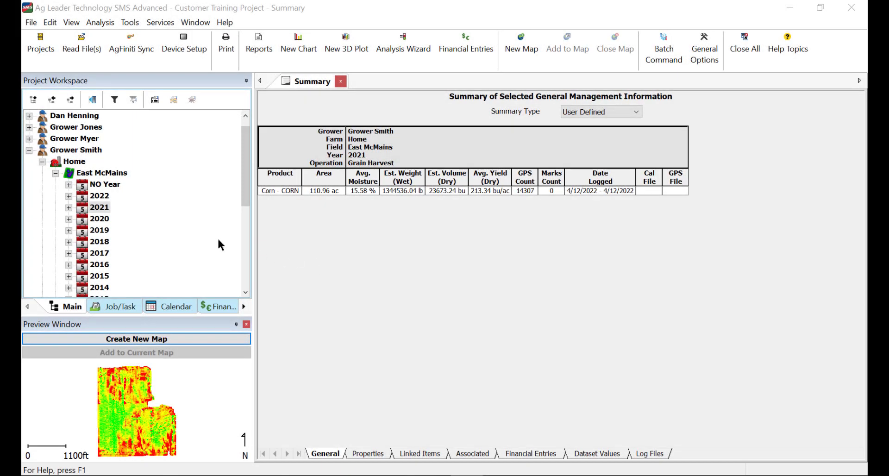
Step: Map the 2021 East McMains Grain Harvest yield data as a new map
click(69, 207)
click(114, 242)
click(148, 342)
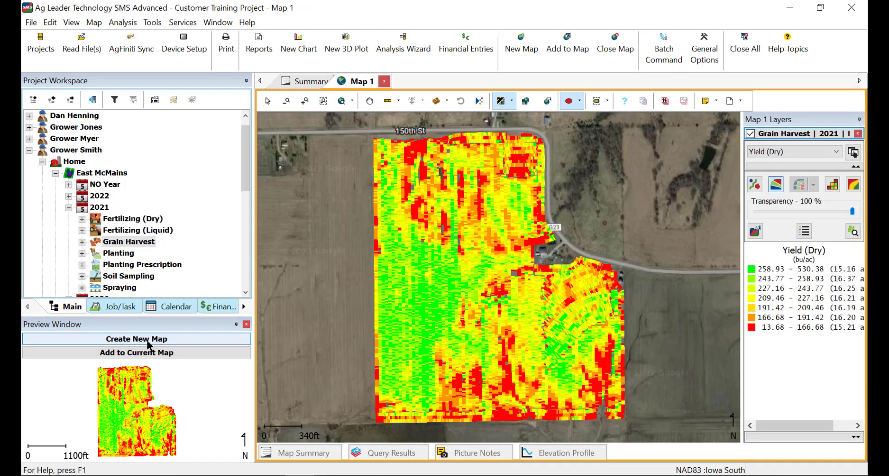
click(805, 232)
Step: Reduce the yield legend to 4 ranges and apply it to the map
click(536, 117)
click(536, 117)
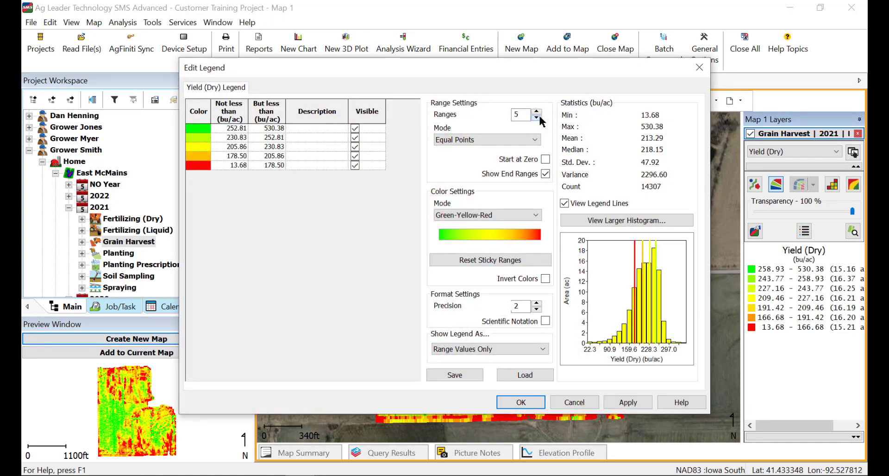
click(537, 118)
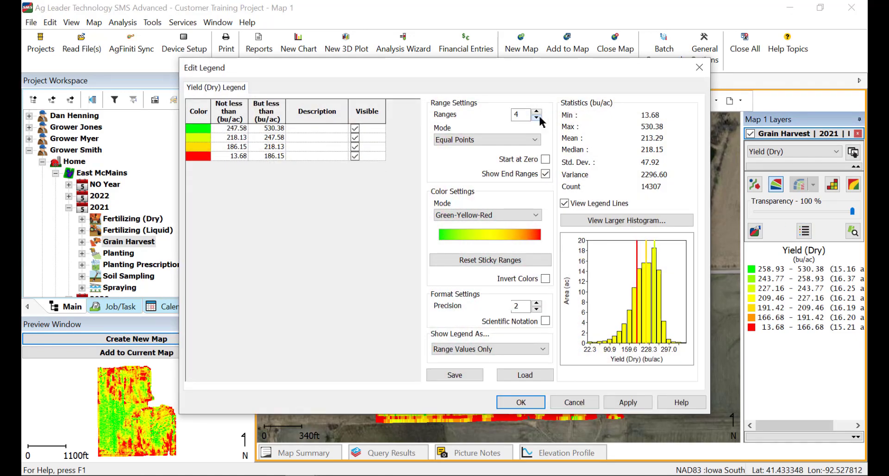
click(525, 408)
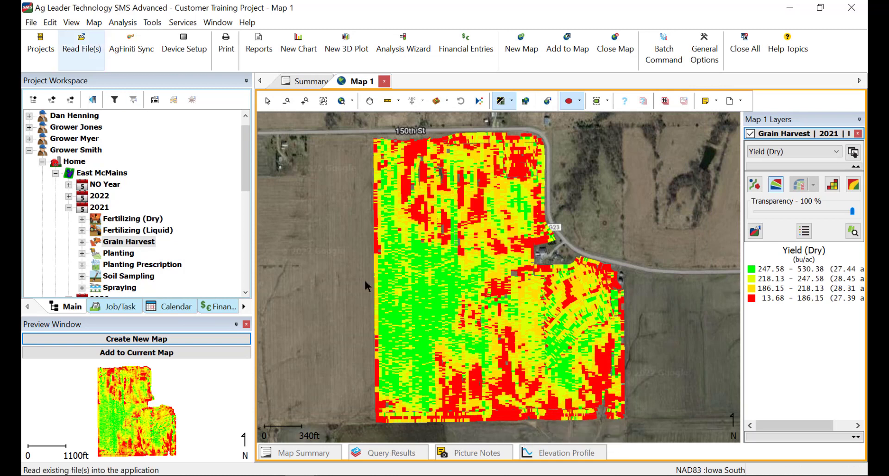
Step: Bring up the File menu's New submenu of item types
click(31, 22)
key(Down)
key(Down)
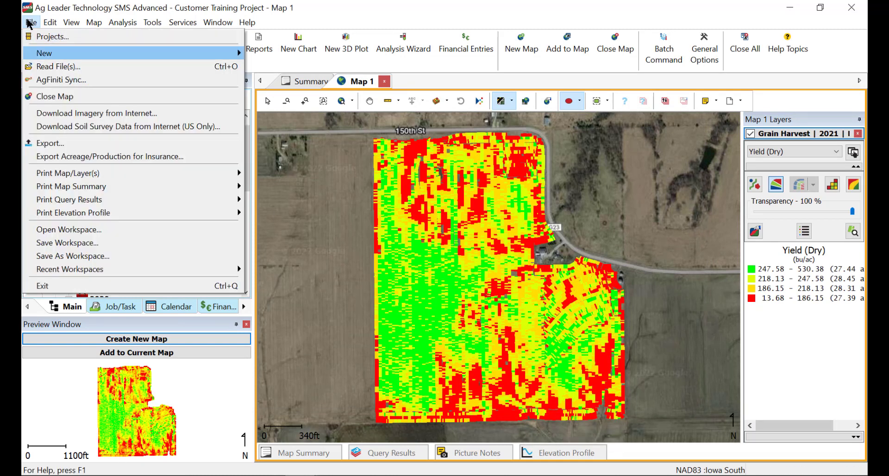
key(Right)
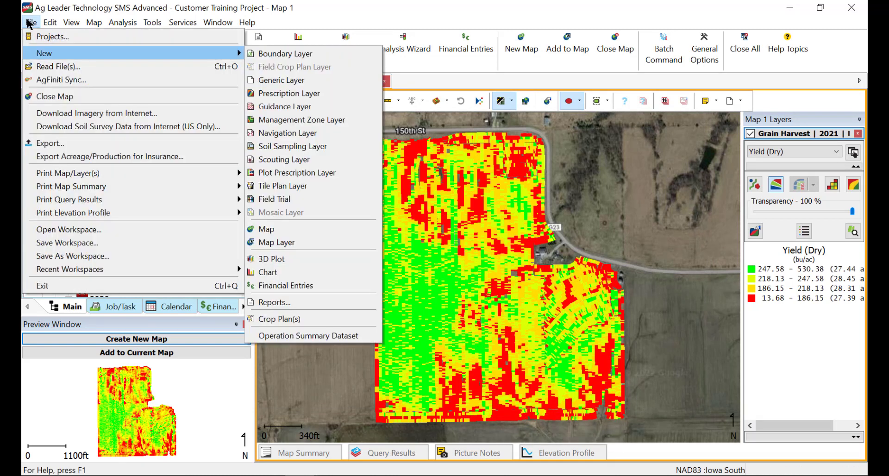
Step: Create a prescription layer referencing Grain Harvest | 2021 | East McMains and continue to settings
click(343, 98)
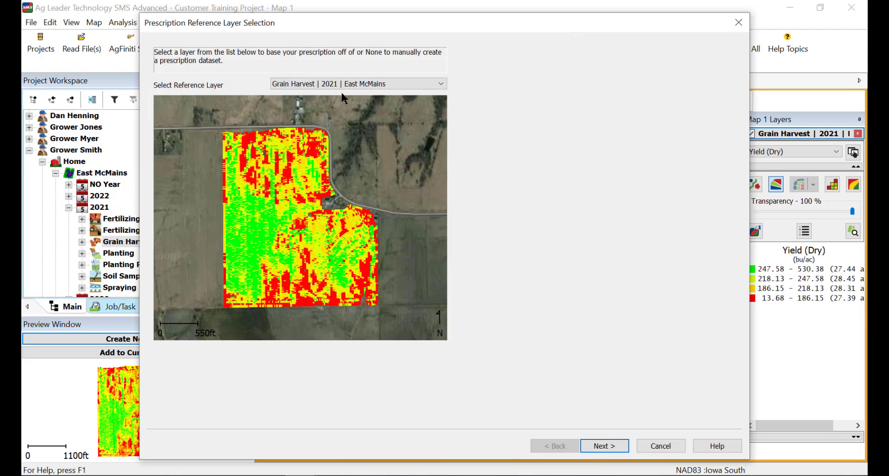
click(438, 85)
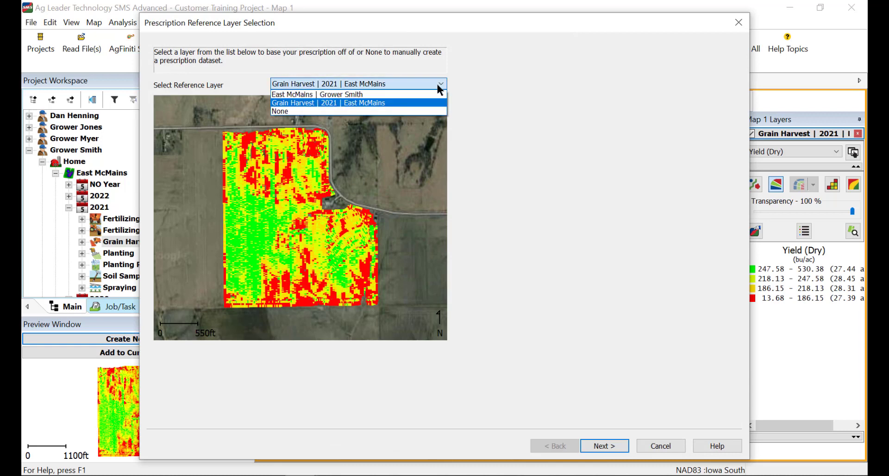
click(435, 94)
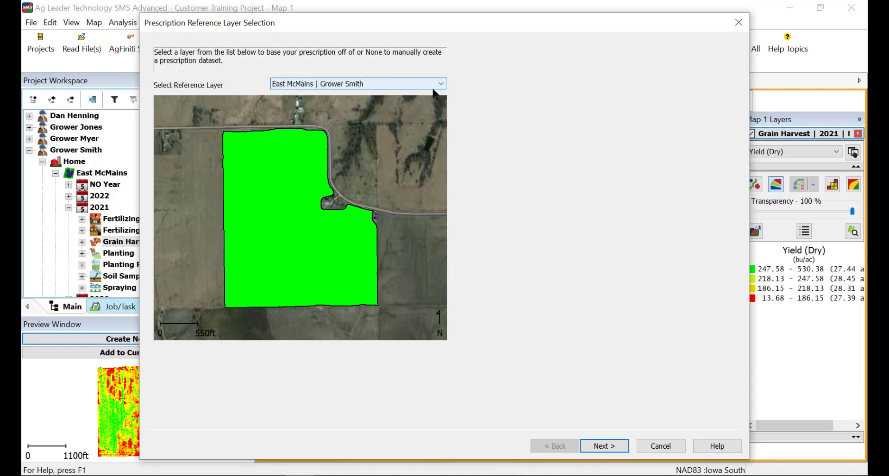
click(433, 85)
click(422, 101)
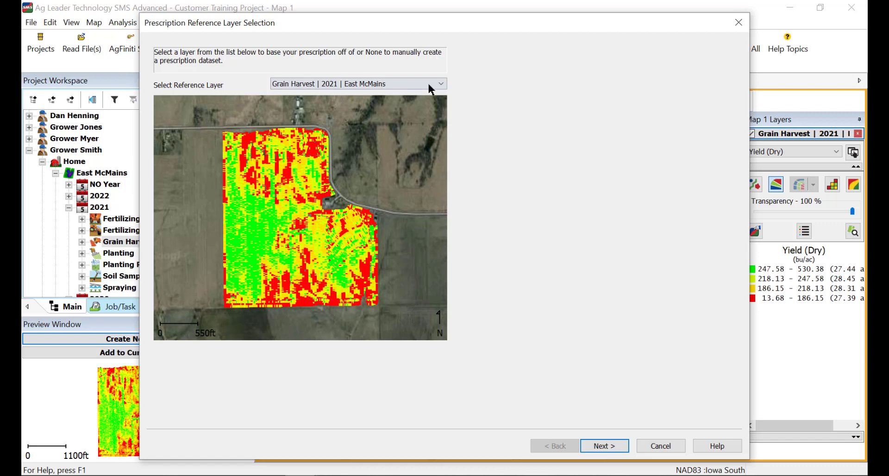
click(430, 88)
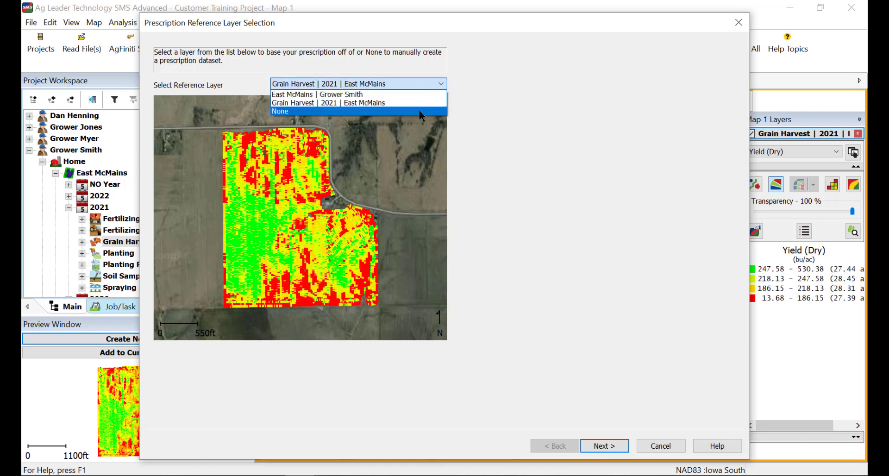
click(423, 116)
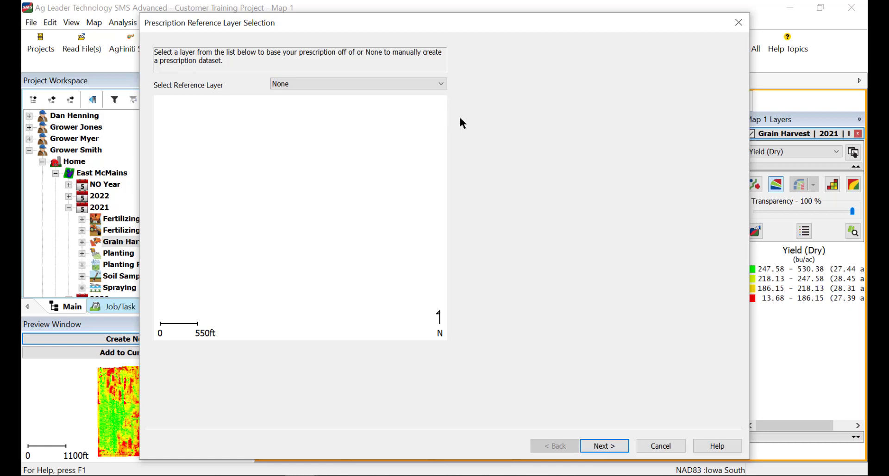
click(431, 83)
click(430, 104)
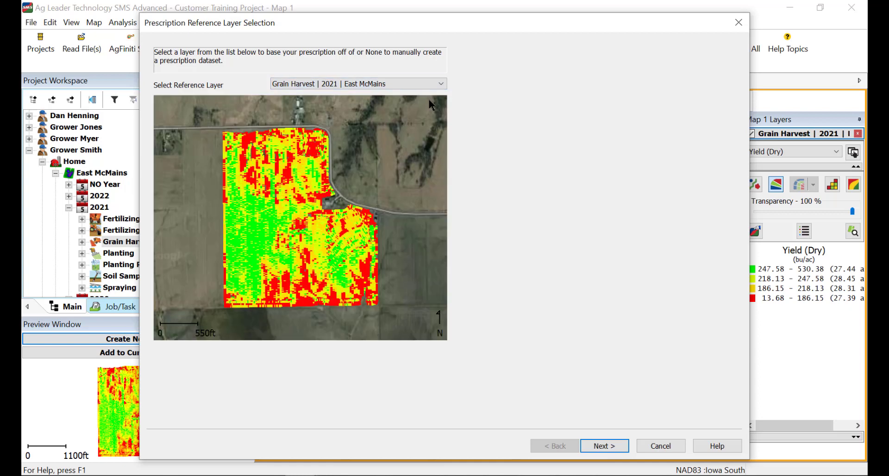
click(605, 446)
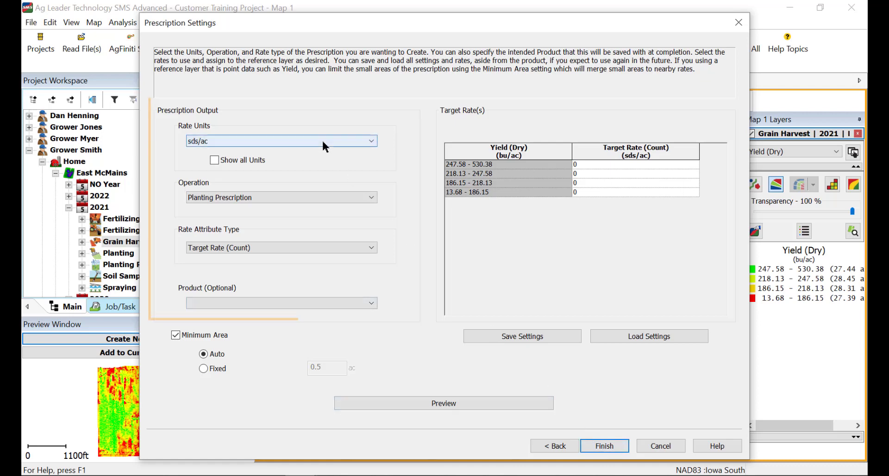
Step: Set rate units to lb/ac, operation to Fertilizing Prescription (Dry), and product P
click(361, 141)
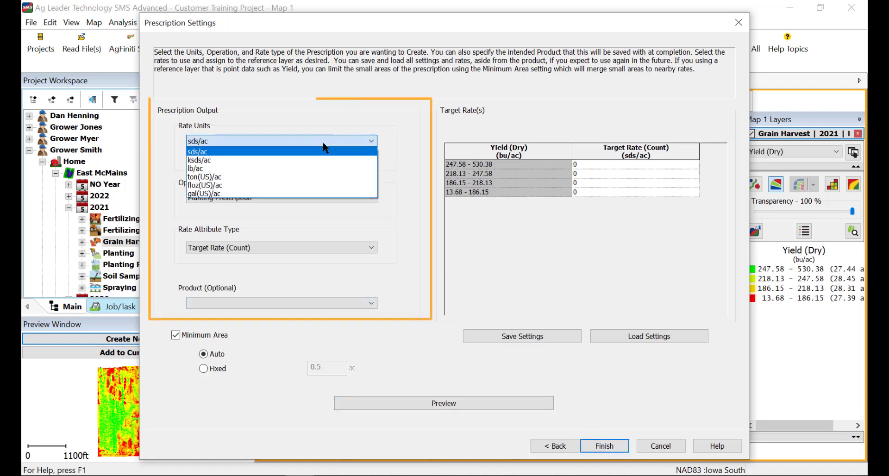
click(326, 168)
click(335, 197)
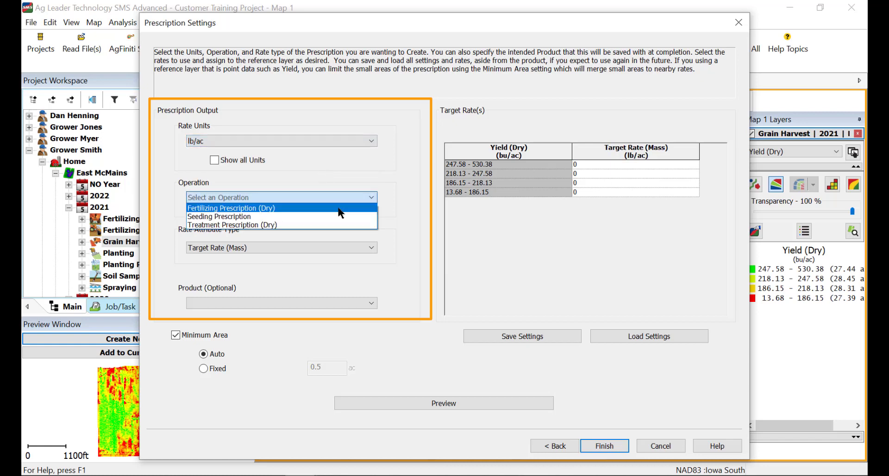
click(341, 208)
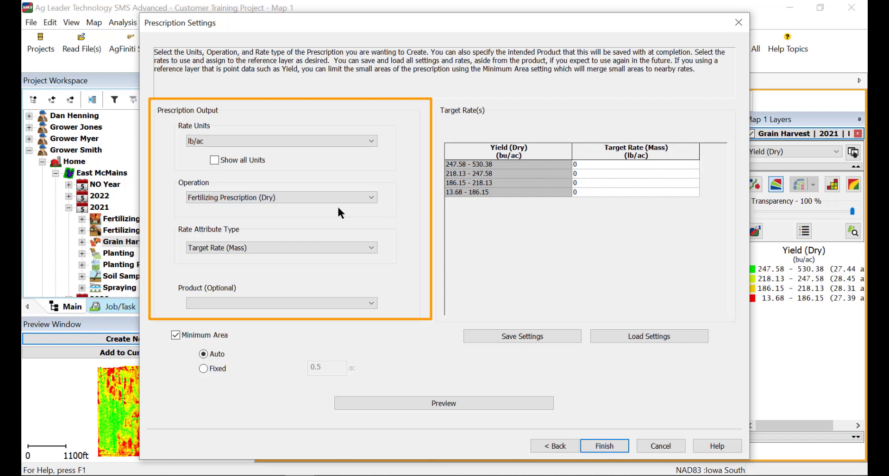
click(352, 303)
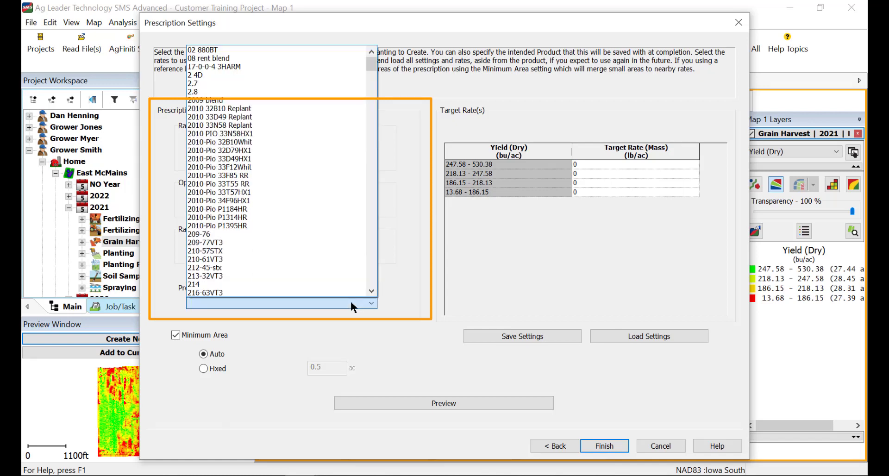
text(P)
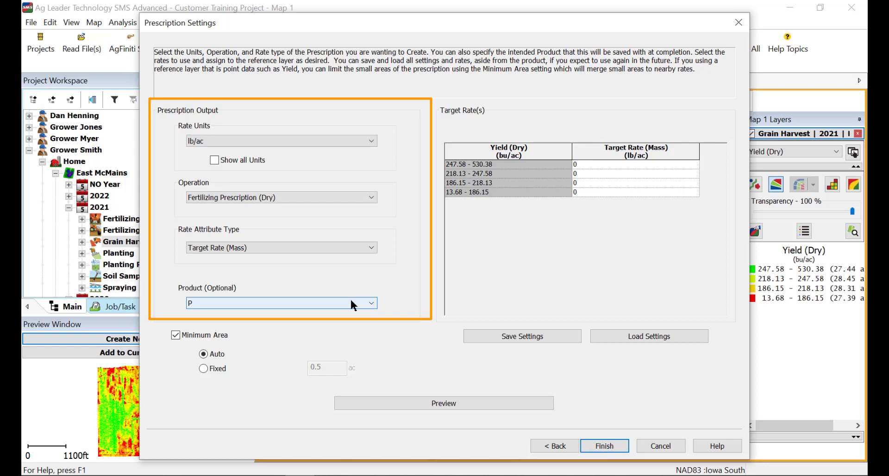
Step: Enter target rates 180, 150, 110 and 90 for the four yield ranges
click(609, 165)
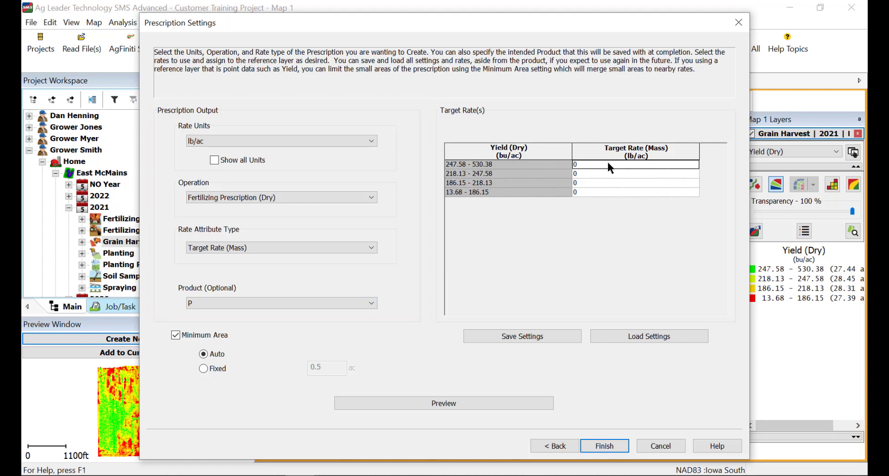
text(180)
click(650, 249)
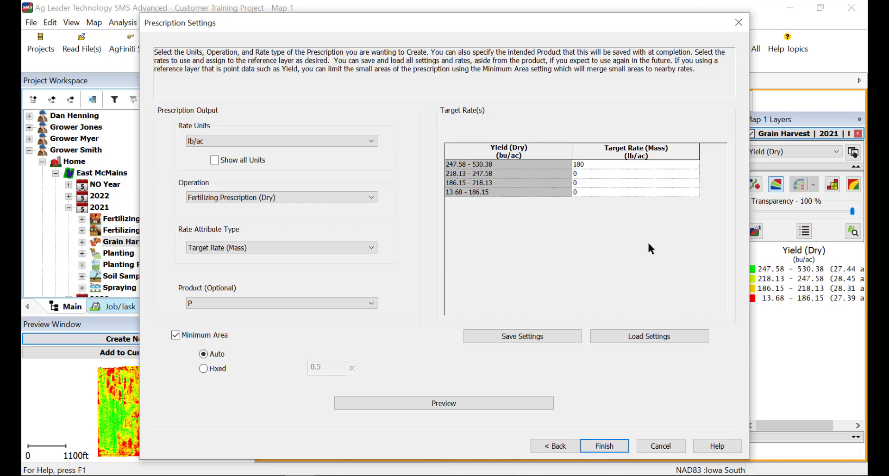
key(Down)
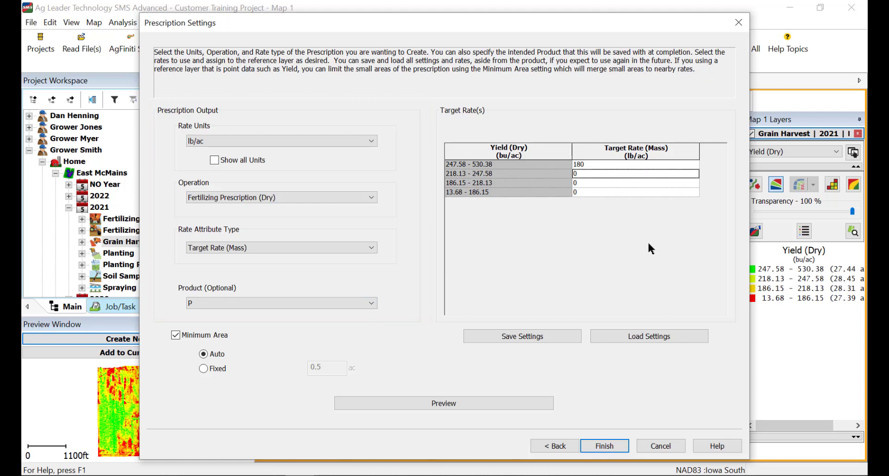
text(150)
key(Down)
text(110)
key(Down)
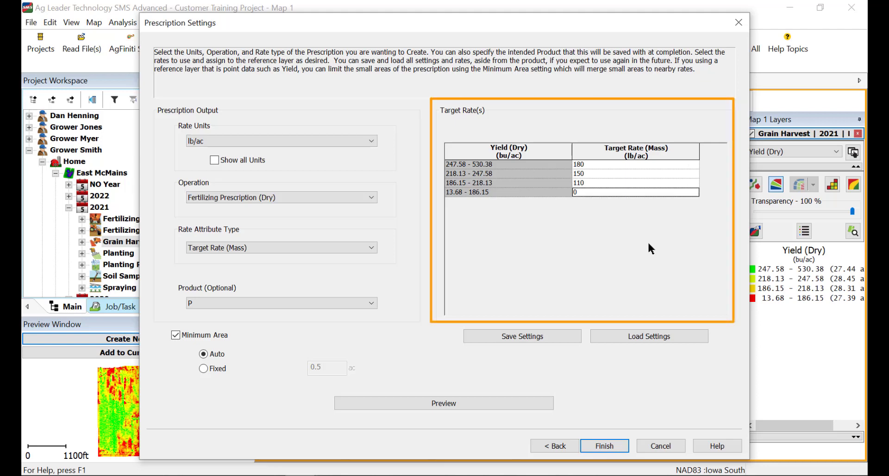
text(90)
key(Return)
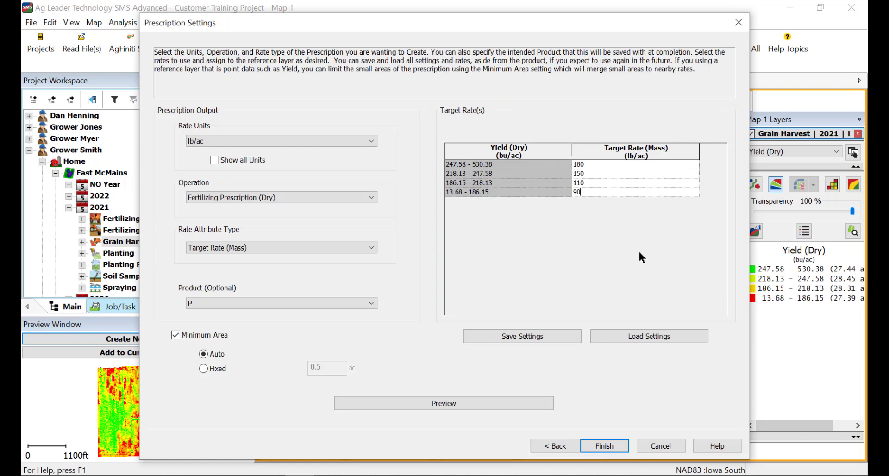
click(551, 343)
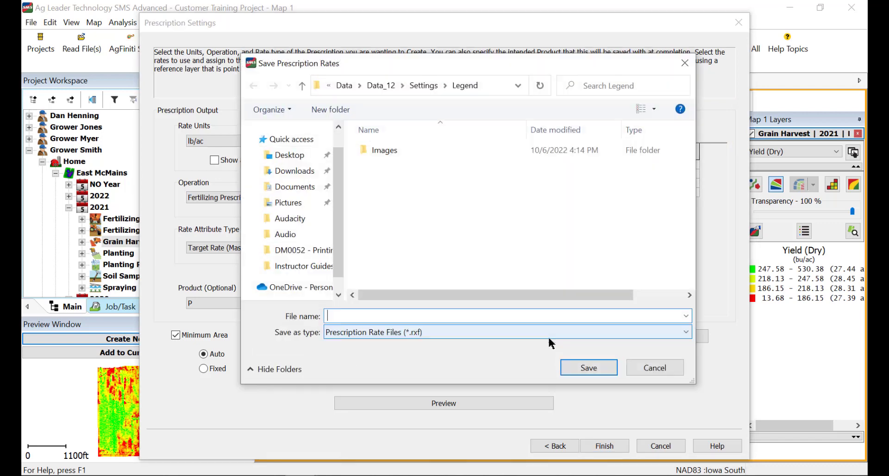
Step: Save the target rates as the prescription rate file 'p rates yield'
text(p rates yield)
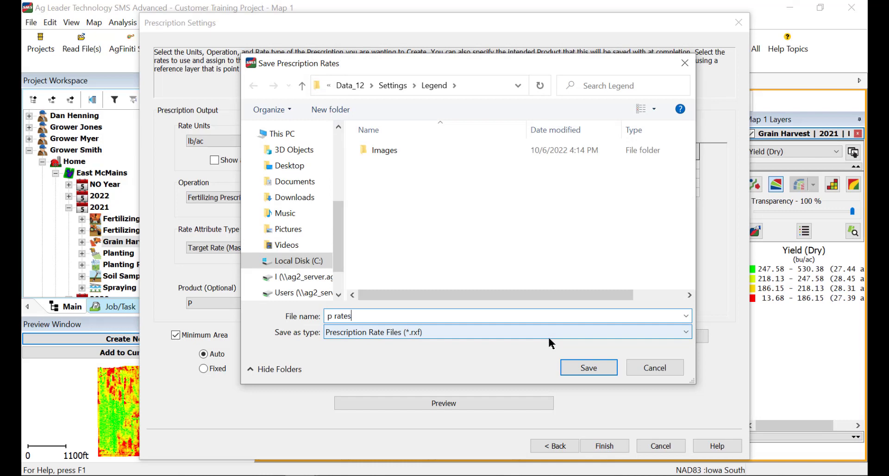
click(586, 368)
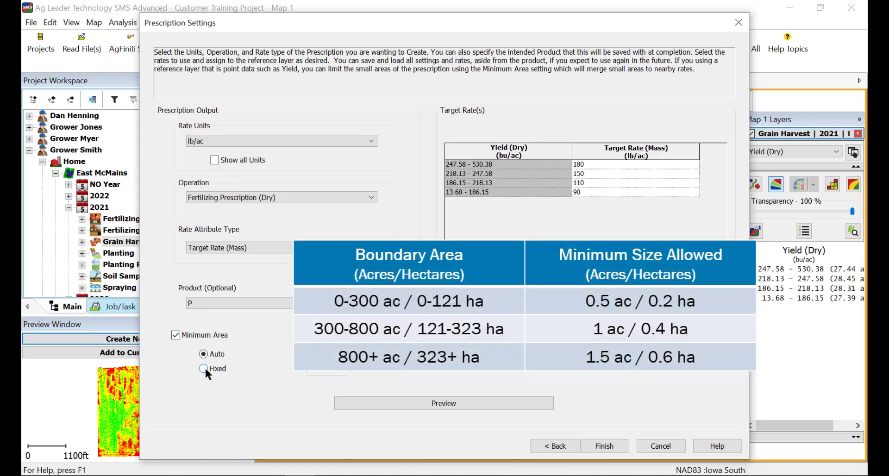
click(206, 369)
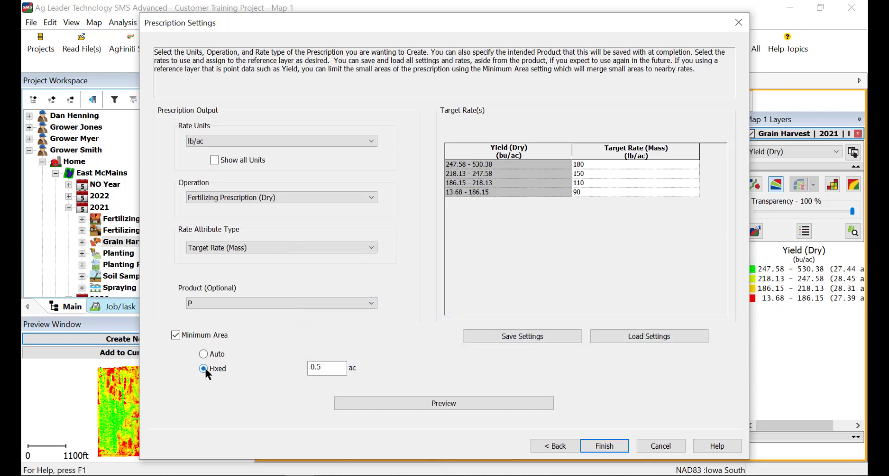
click(206, 356)
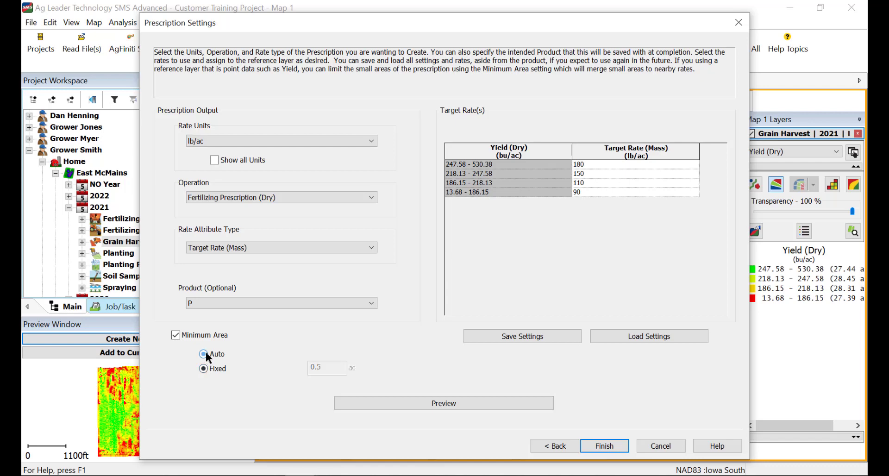
click(390, 411)
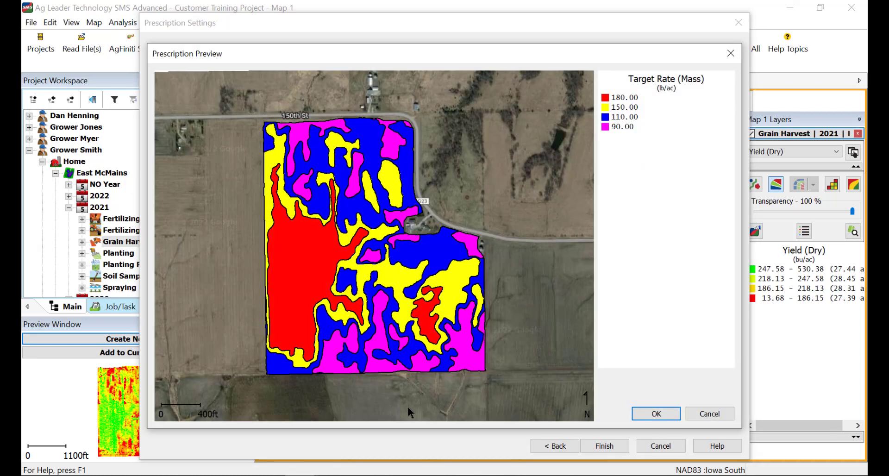
click(656, 414)
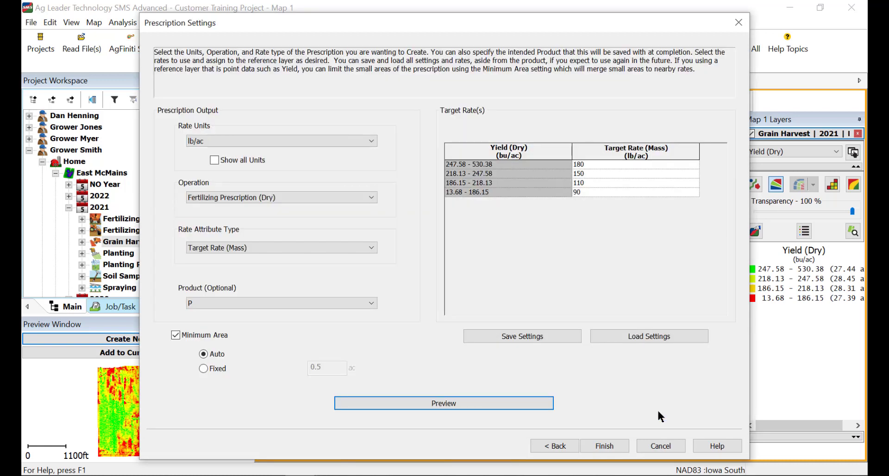
Step: In the prescription editor, fill the red patch with 150 lb/ac and a magenta patch with 110 lb/ac
click(604, 446)
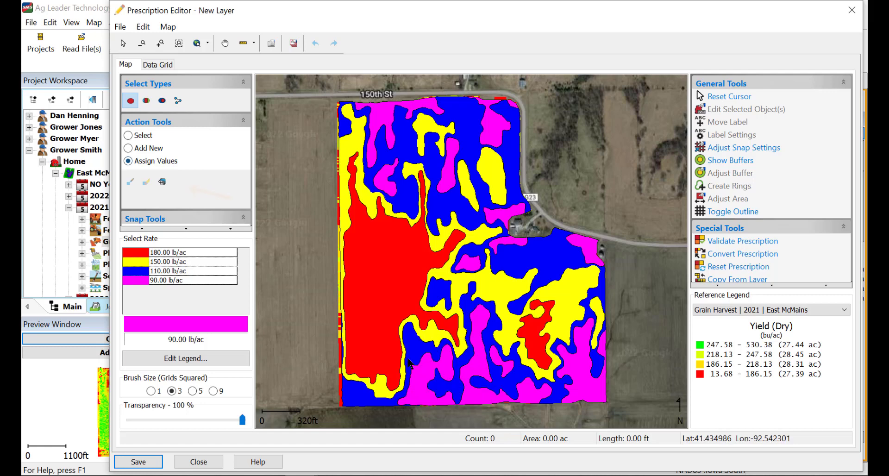
click(138, 262)
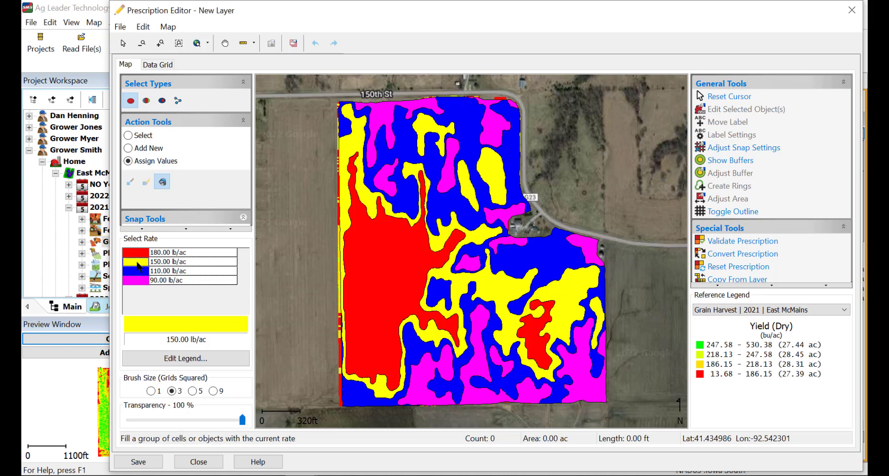
click(533, 323)
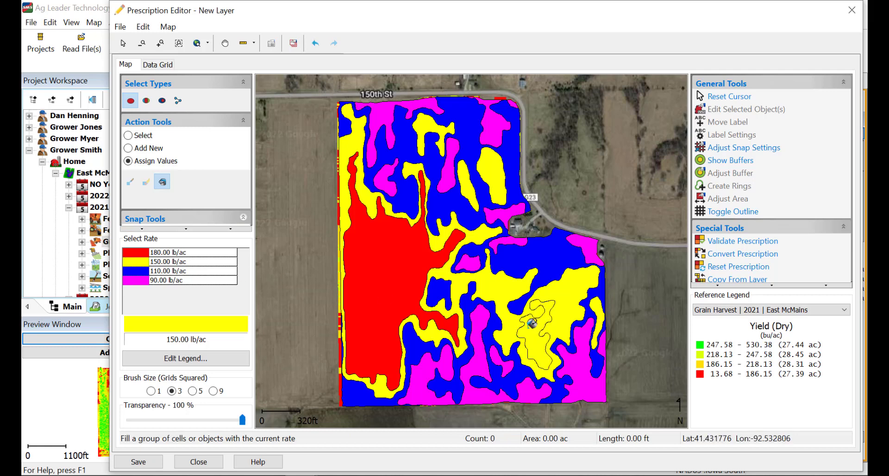
click(145, 271)
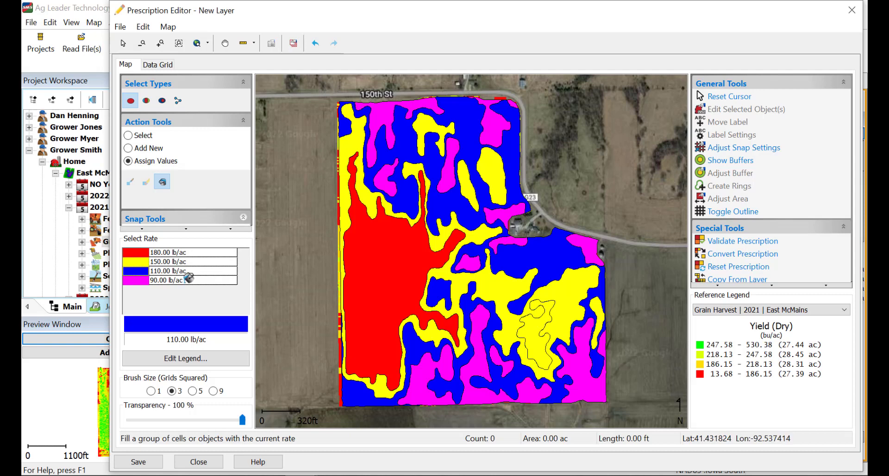
click(508, 363)
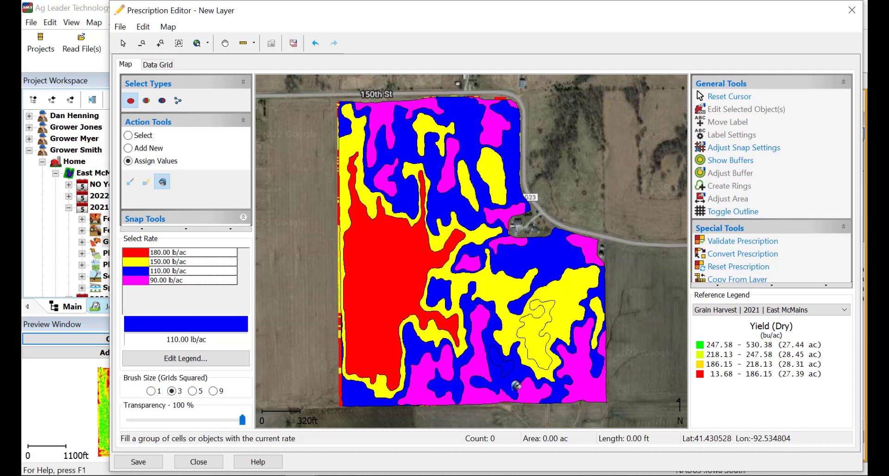
Step: Add a fifth 0 lb/ac rate and fill the outlined yellow zone with it
click(228, 368)
click(452, 347)
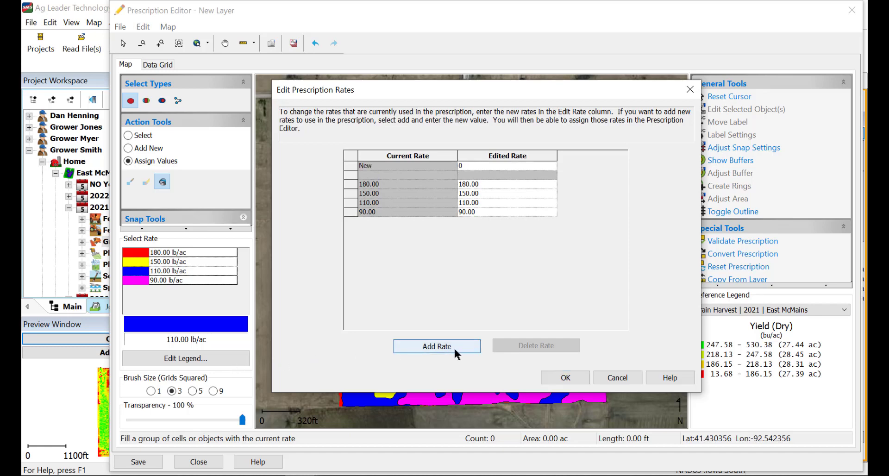
click(482, 168)
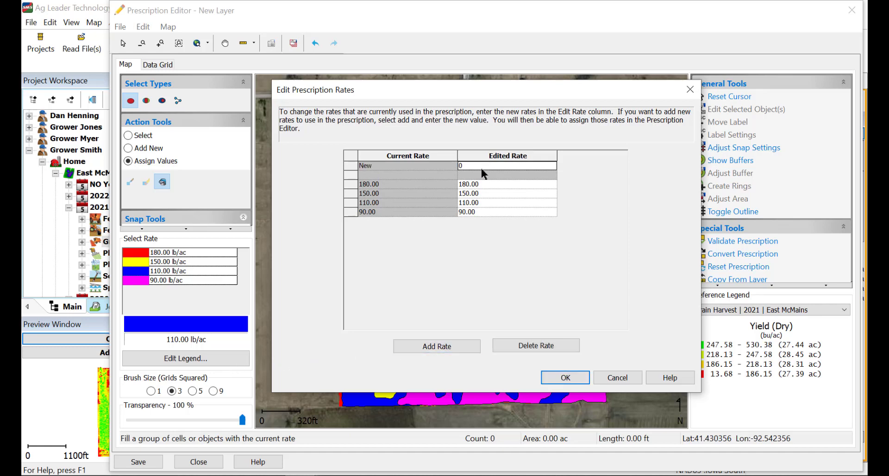
click(569, 378)
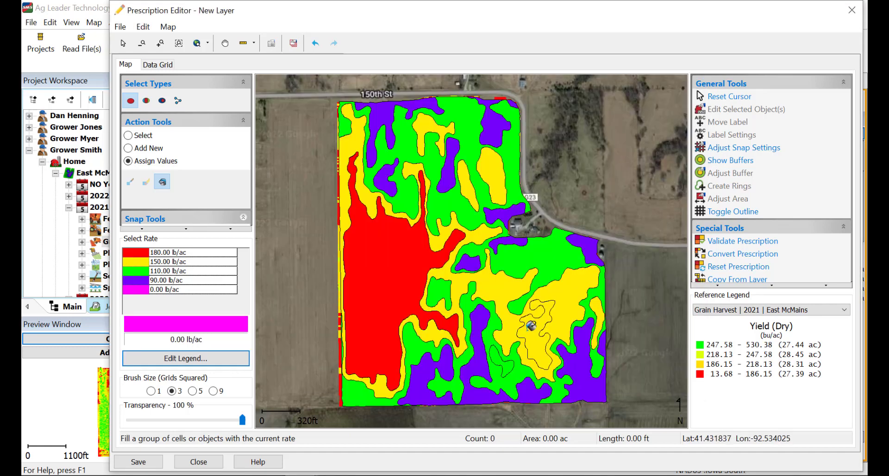
click(553, 337)
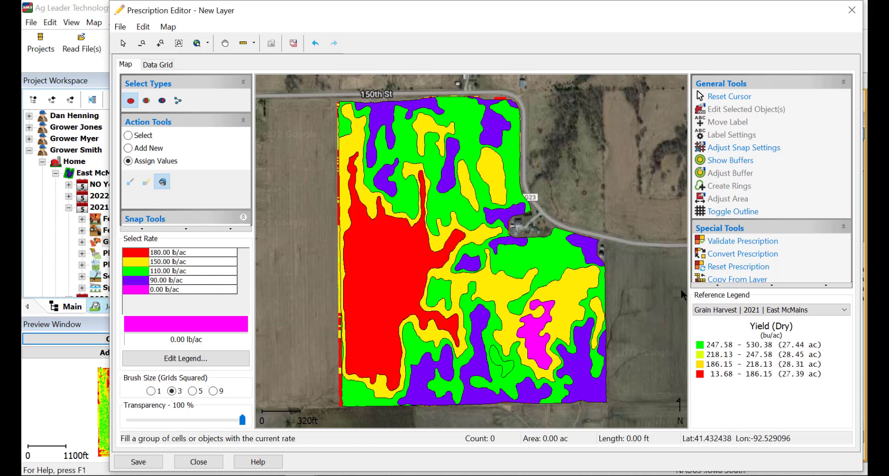
Step: Grid the whole prescription into 30 ft by 30 ft cells
click(743, 254)
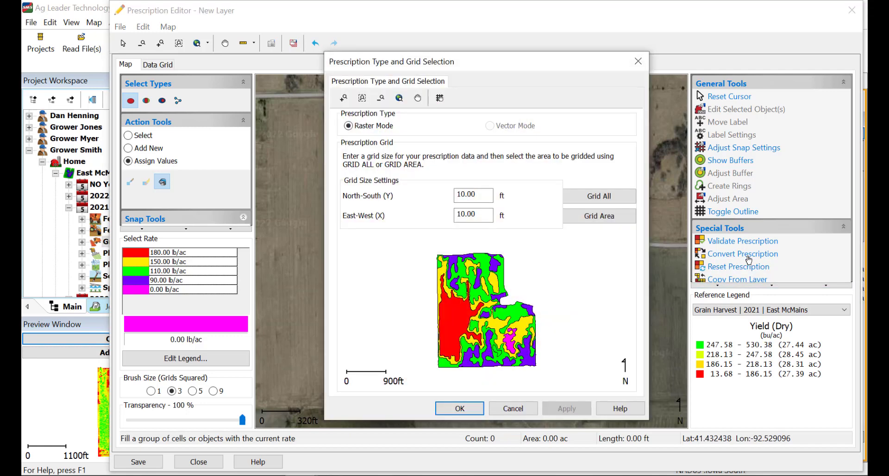
double_click(470, 195)
text(30)
key(Tab)
text(30)
click(615, 201)
click(458, 408)
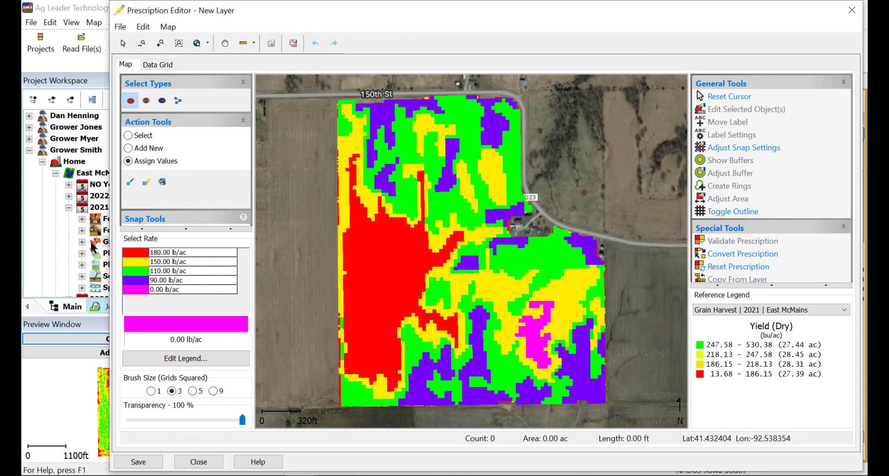
Step: Paint the jagged red cells at 150 lb/ac using brush sizes 1 and 9
click(130, 182)
click(137, 260)
scroll(396, 276, up, 1)
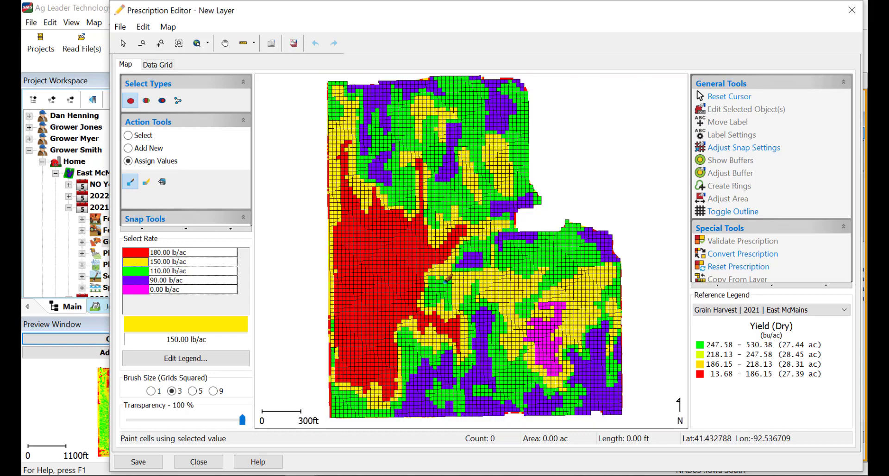
click(151, 391)
mouse_move(472, 189)
mouse_down()
mouse_move(468, 218)
mouse_move(457, 235)
mouse_move(446, 233)
mouse_move(410, 182)
mouse_move(422, 105)
mouse_move(408, 87)
mouse_up()
click(213, 391)
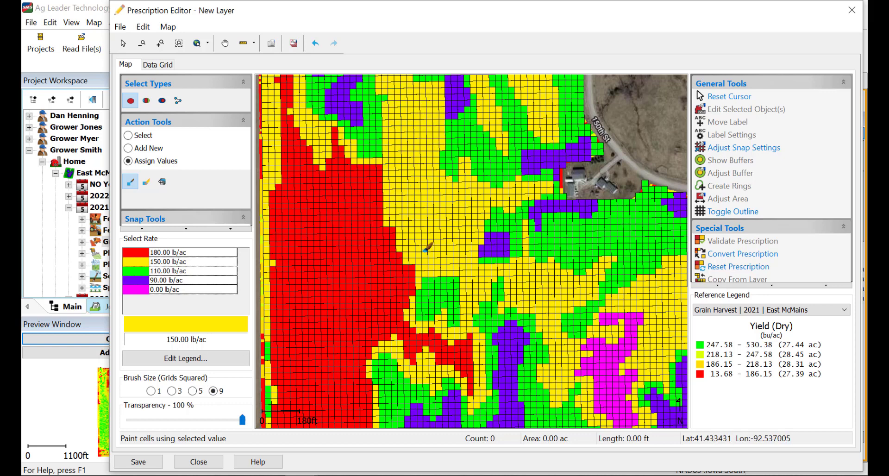
click(197, 44)
Step: Erase cells along the road edge, then undo the erasure
click(146, 183)
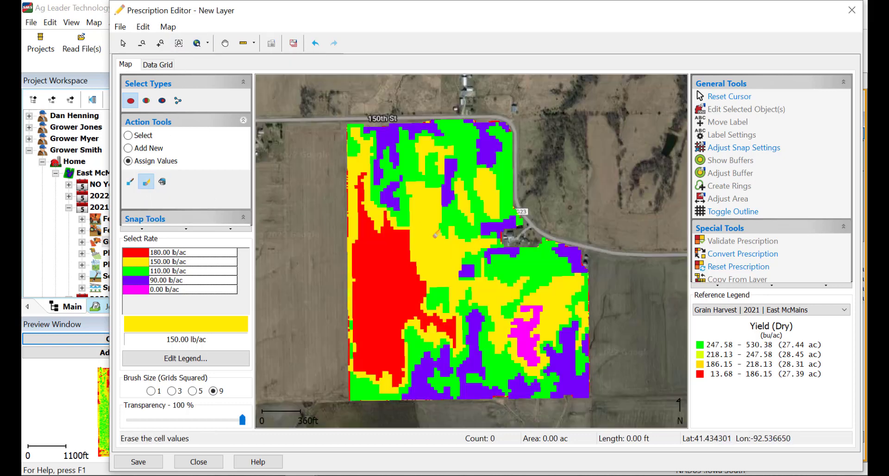
scroll(533, 283, up, 3)
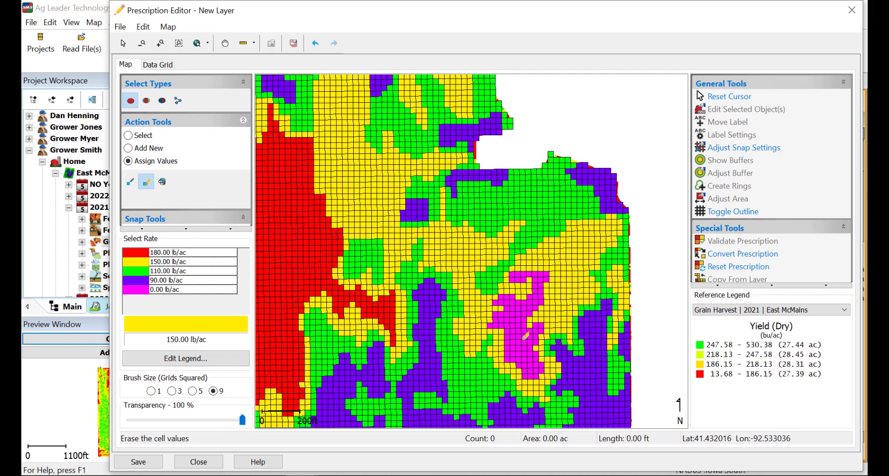
drag(552, 153, 525, 177)
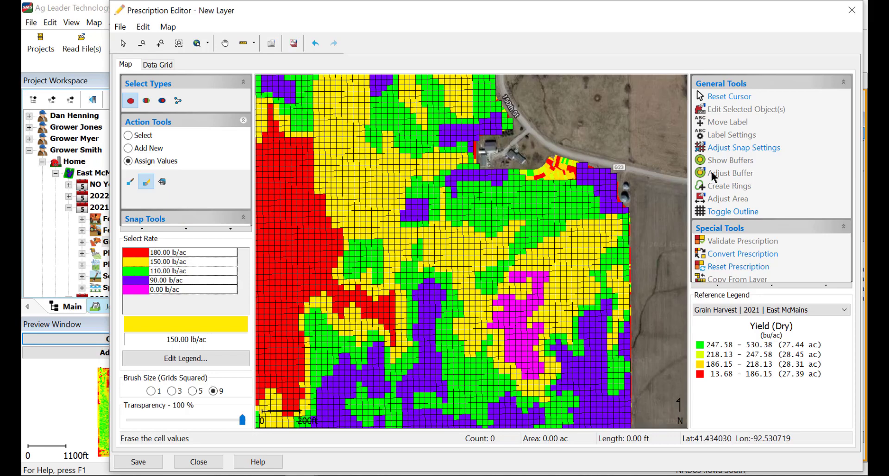
click(316, 43)
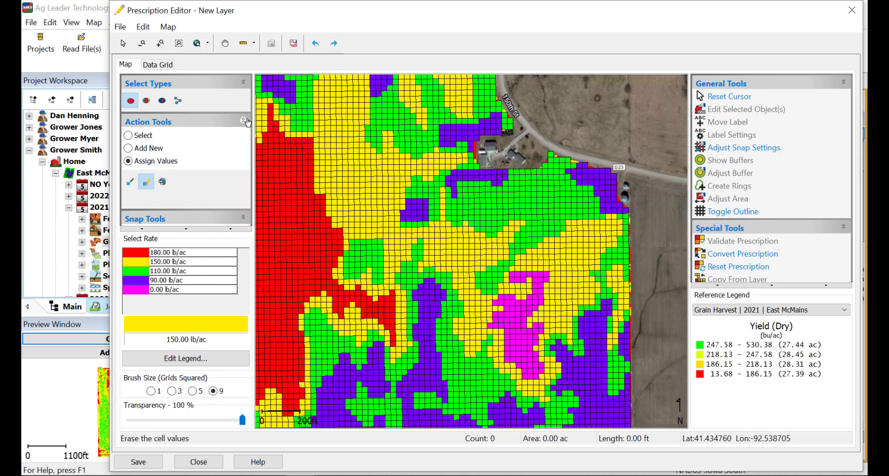
click(197, 43)
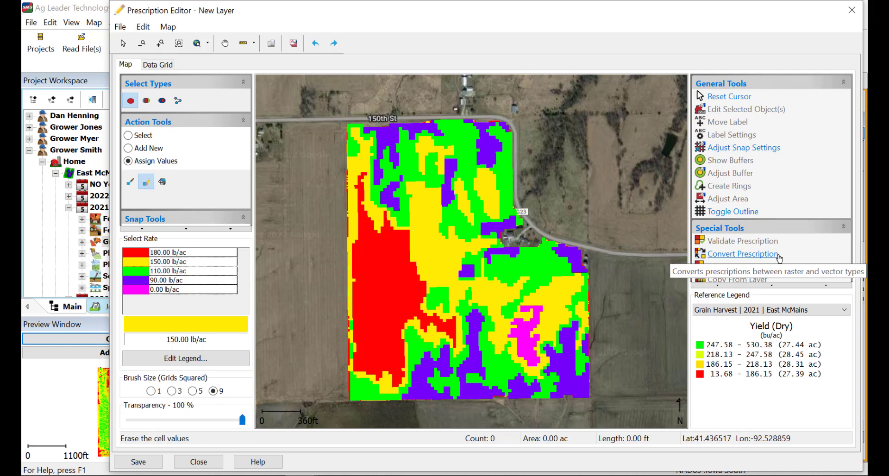
Step: Convert the gridded prescription back into vector rate zones
click(777, 255)
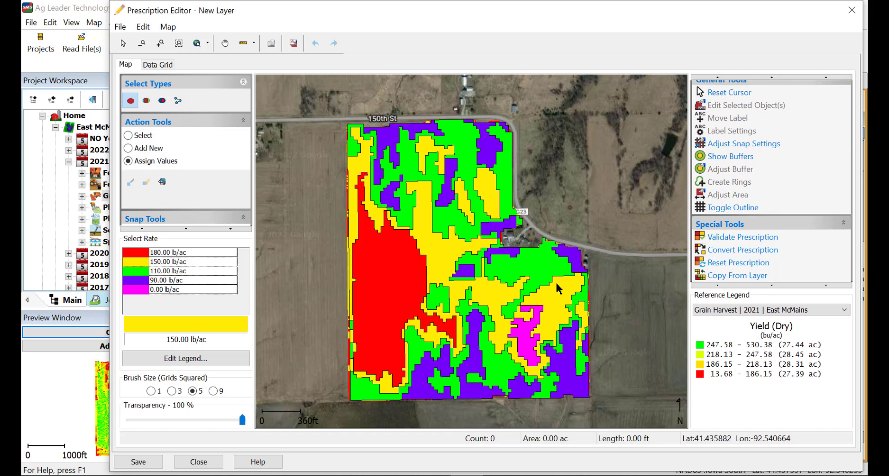
click(121, 27)
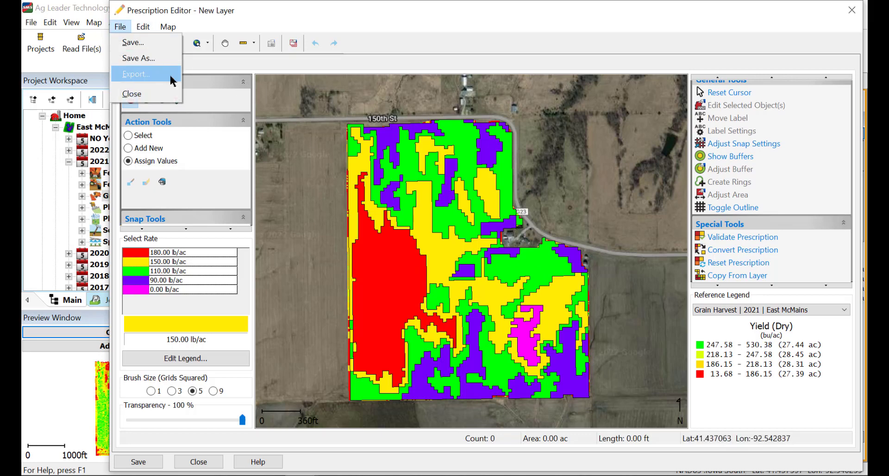
click(139, 75)
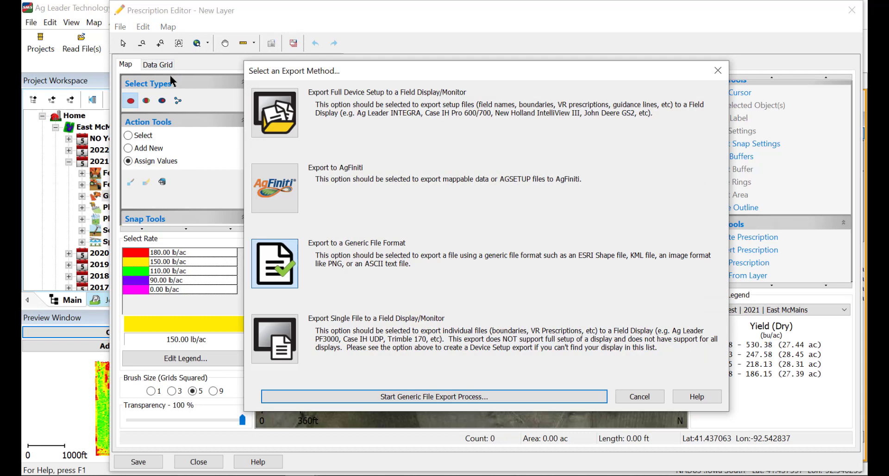
click(274, 134)
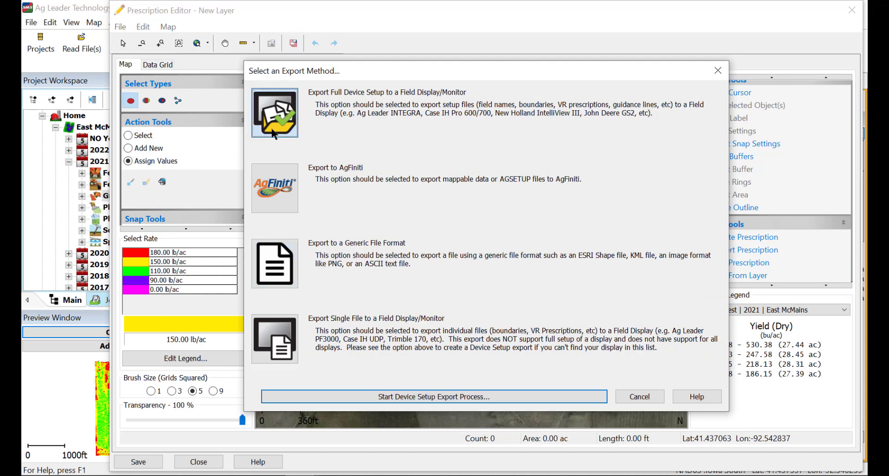
click(293, 202)
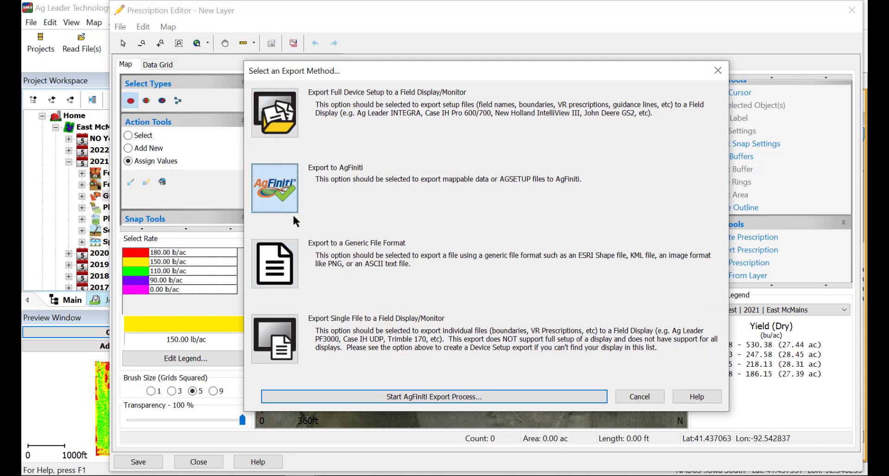
click(294, 273)
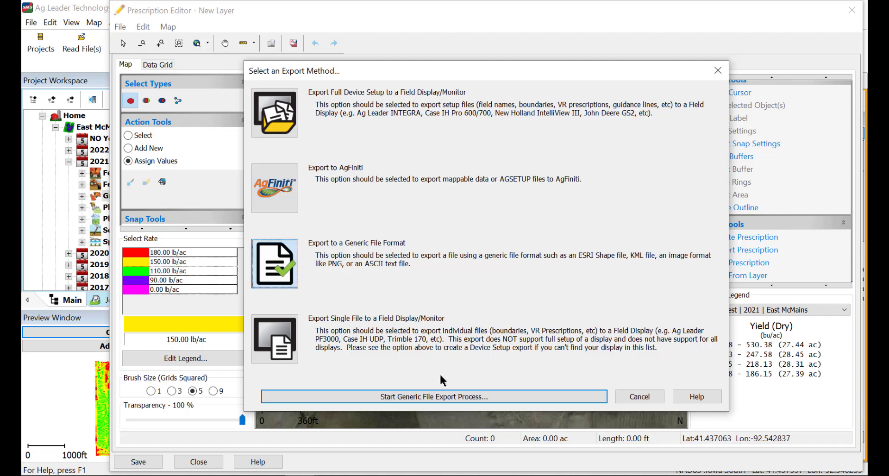
click(452, 397)
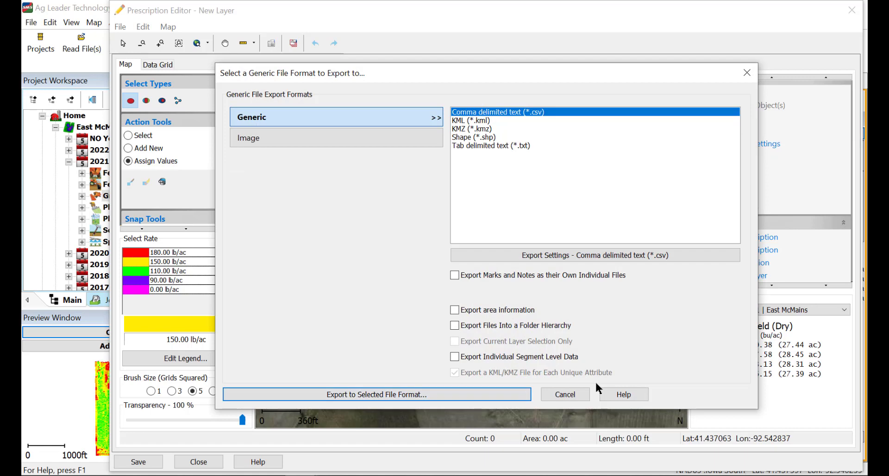
click(550, 394)
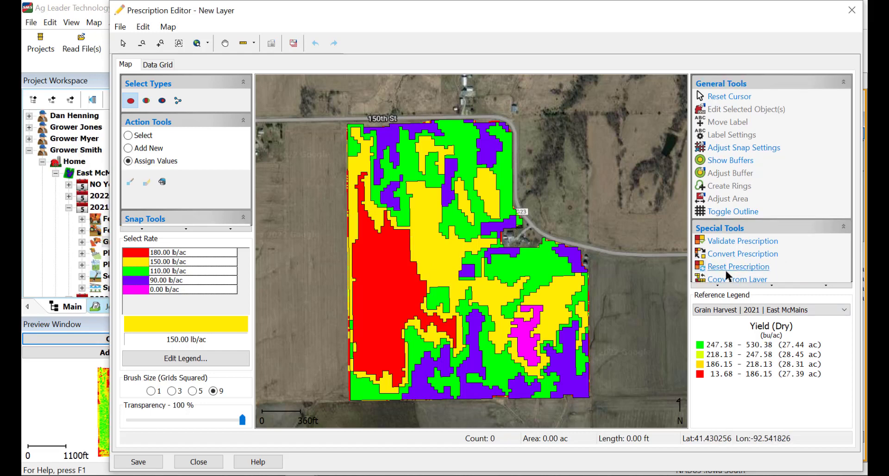
Step: Save the prescription as a 2022 East McMains dataset and display it on Map 1
click(128, 464)
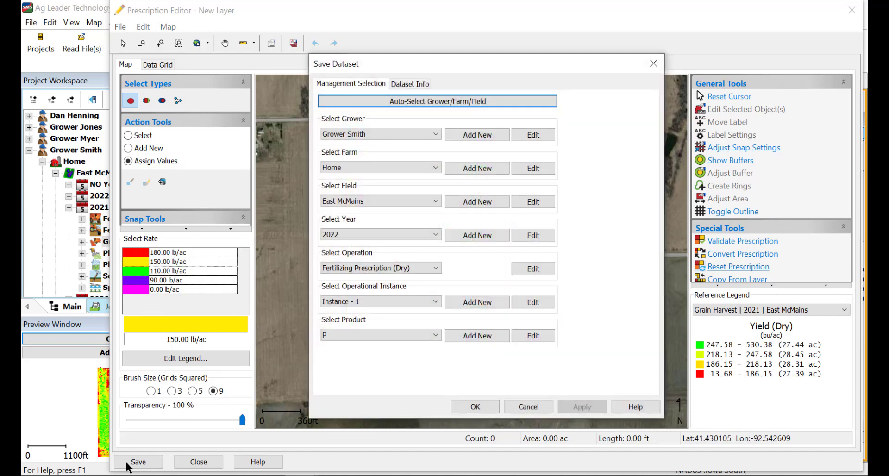
click(482, 406)
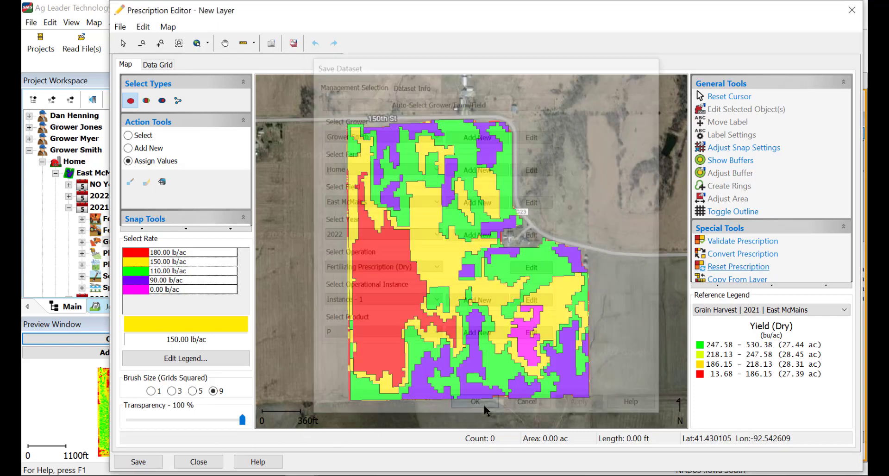
click(199, 461)
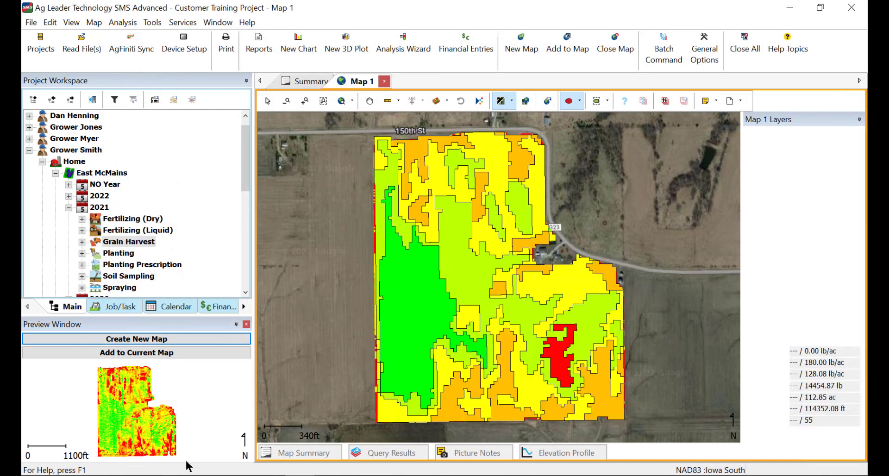